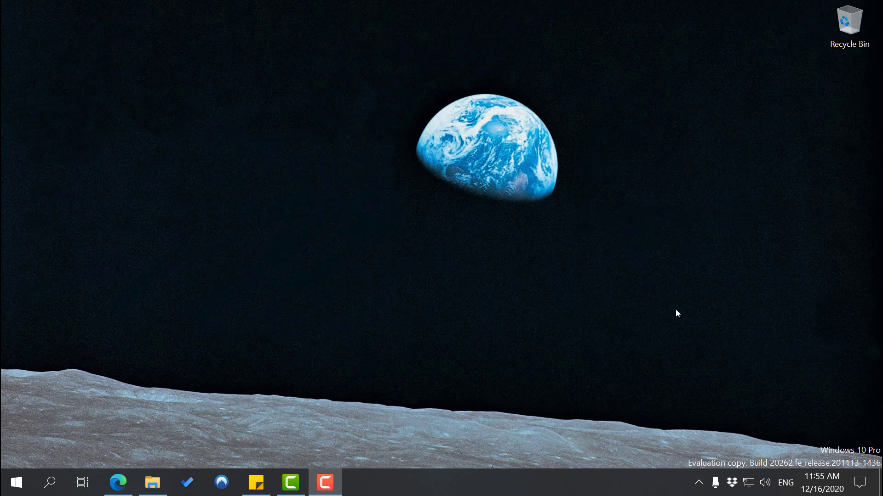
# Open the Windows Settings home page from the Action Center's All settings tile
pyautogui.click(859, 483)
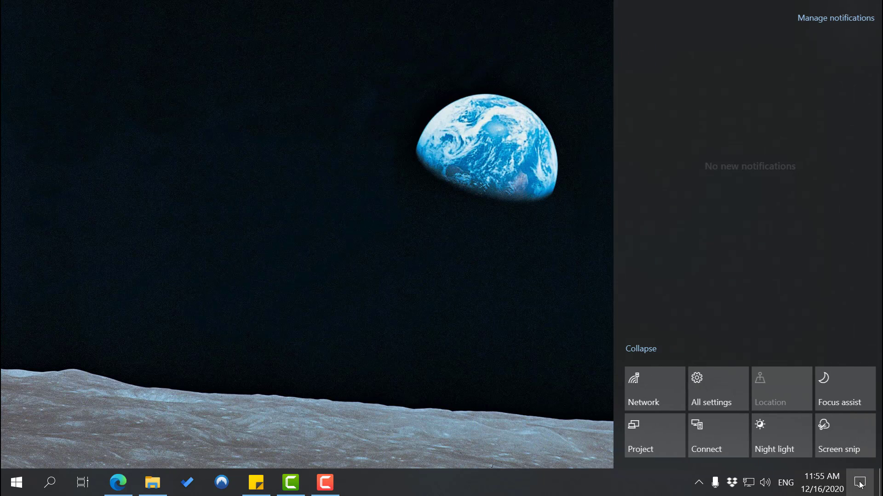
pyautogui.click(713, 380)
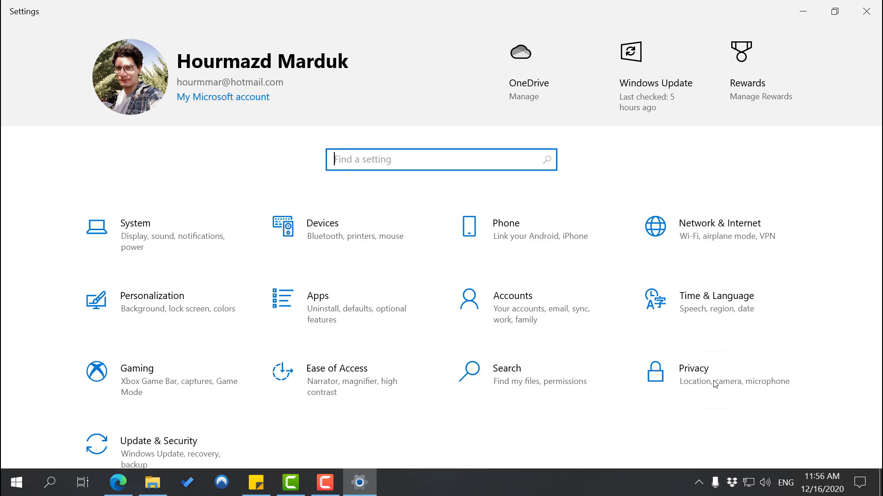
pyautogui.scroll(-1, 611, 351)
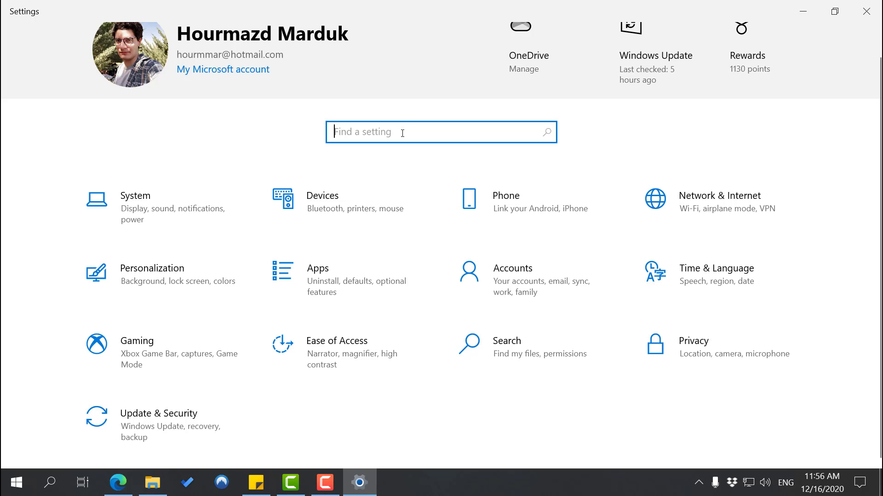
# Search Settings for 'password' and browse the resulting list of password settings
pyautogui.write('password')
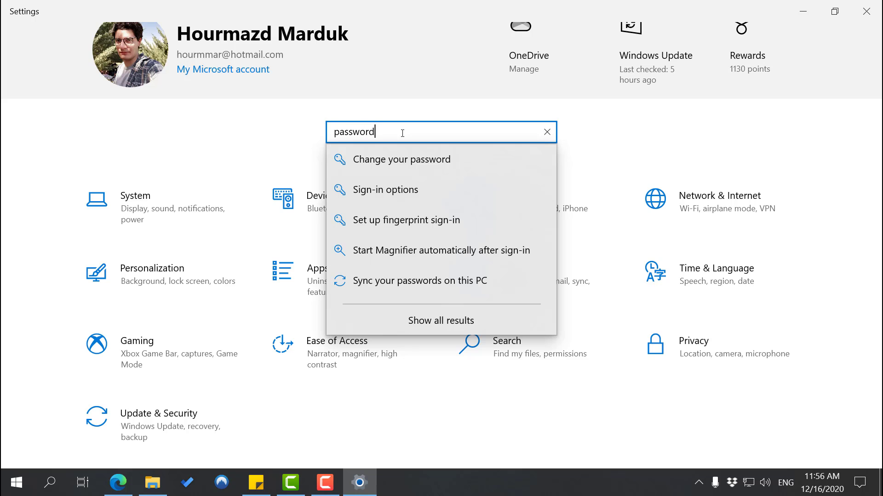
pyautogui.press('Return')
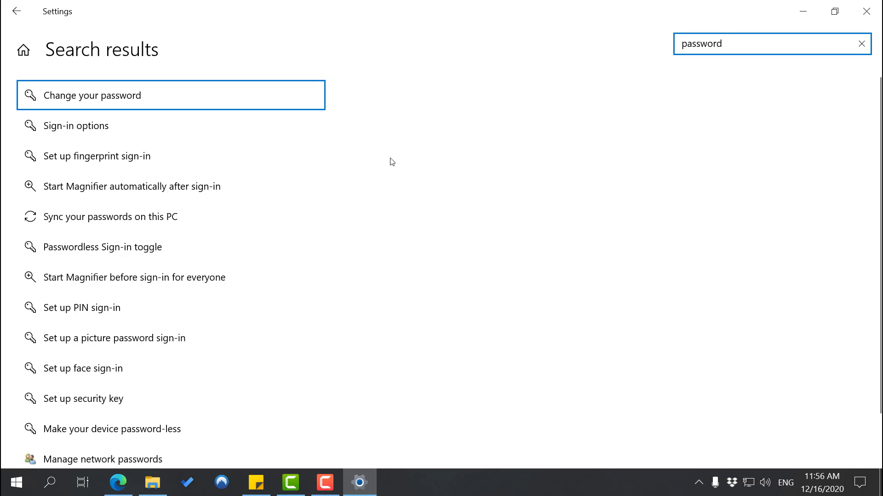
pyautogui.scroll(-2, 340, 192)
pyautogui.scroll(2, 322, 189)
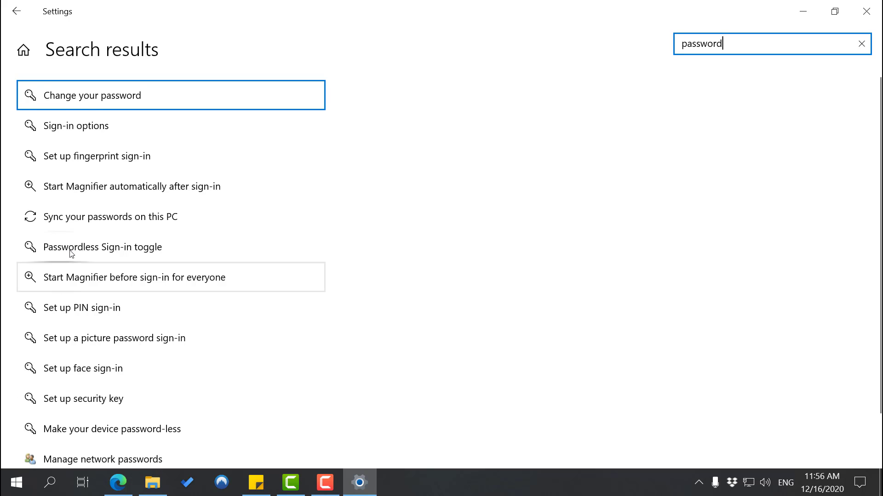
pyautogui.scroll(-2, 87, 251)
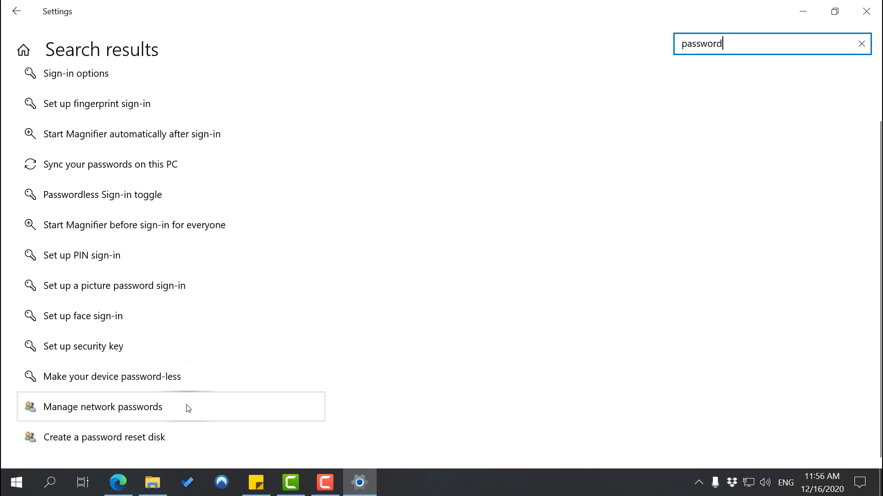
# Open Credential Manager via Manage network passwords and maximize its window
pyautogui.click(137, 419)
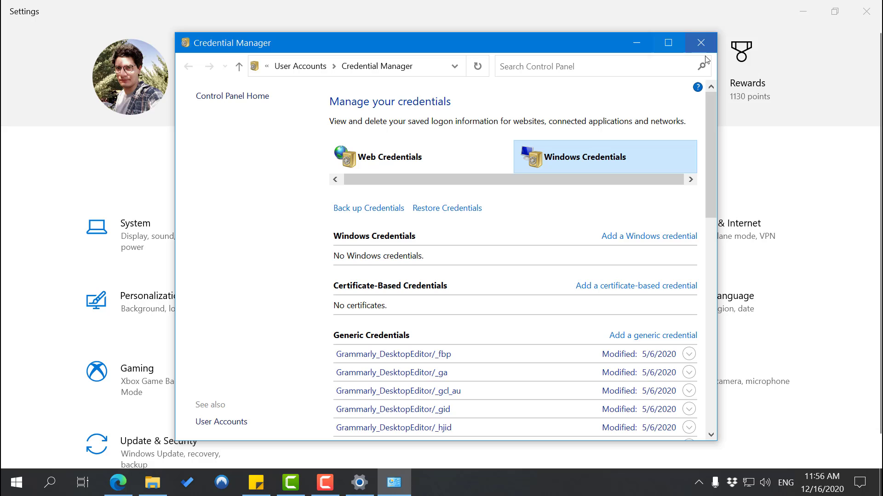
pyautogui.click(672, 45)
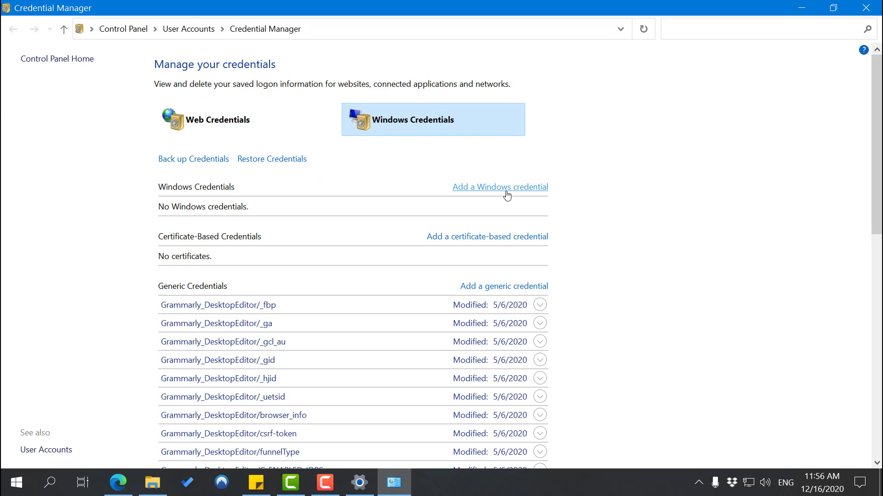
pyautogui.scroll(-1, 342, 159)
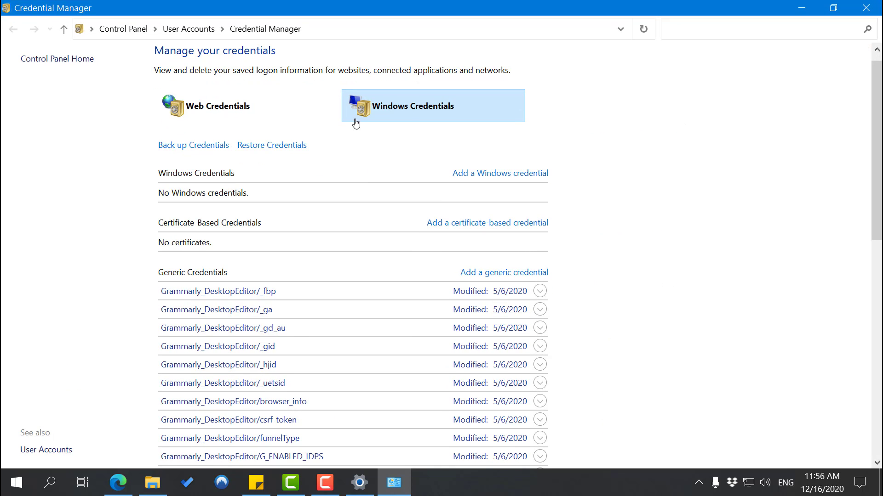
pyautogui.scroll(1, 285, 115)
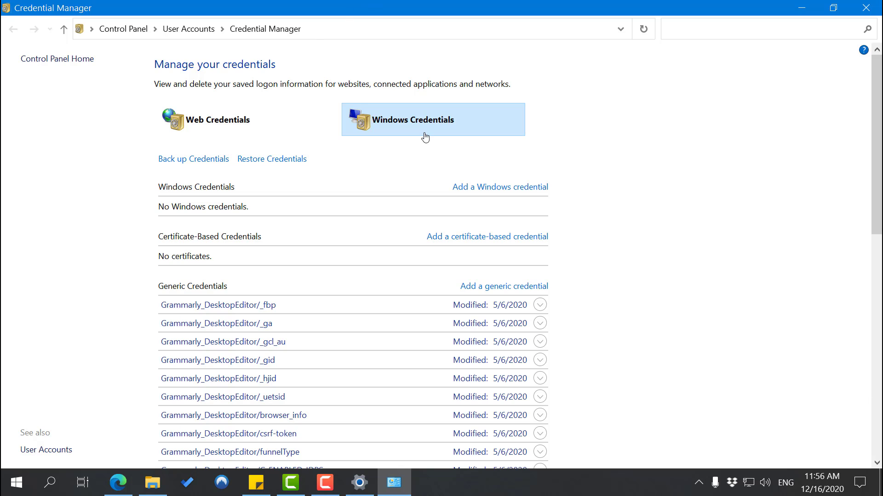
# Peek at Web Credentials, then review the Windows Credentials list of Grammarly generic entries
pyautogui.click(195, 131)
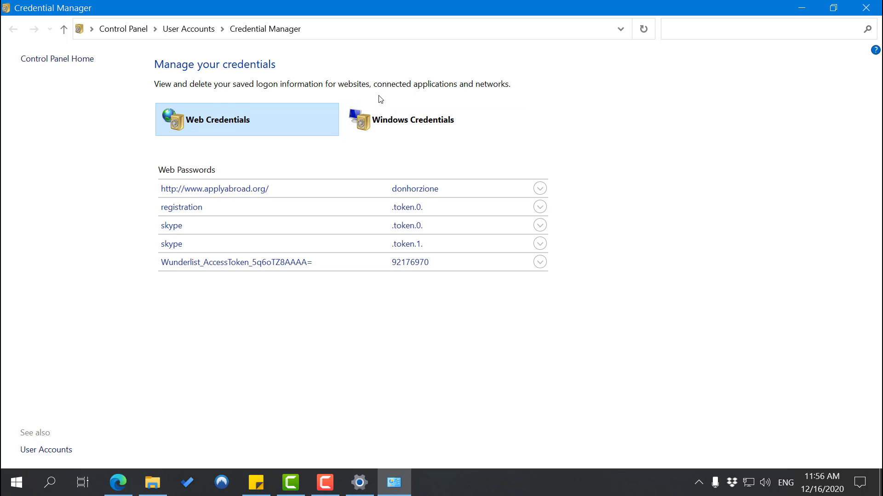
pyautogui.click(396, 120)
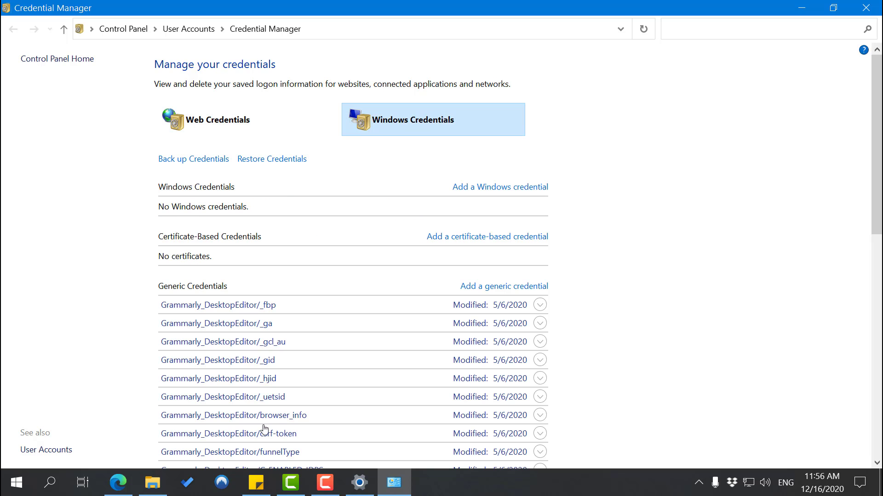
pyautogui.scroll(-1, 272, 384)
pyautogui.scroll(-5, 271, 382)
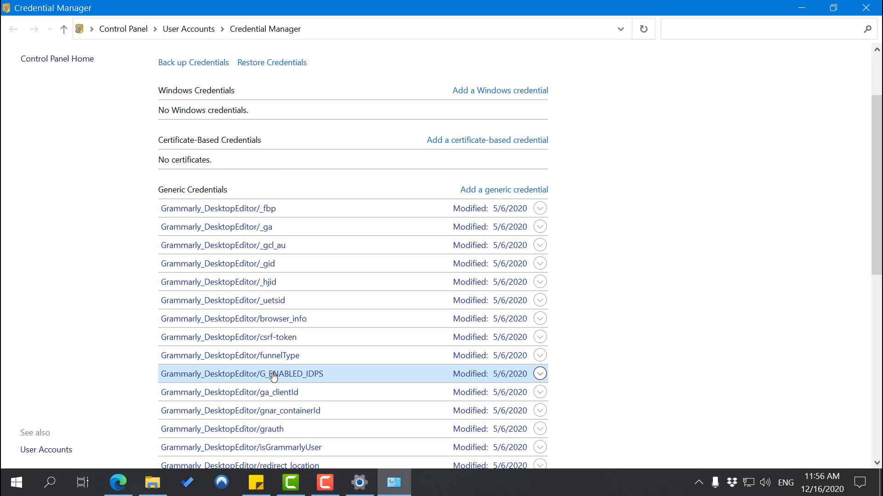
pyautogui.scroll(-2, 275, 373)
pyautogui.scroll(6, 275, 373)
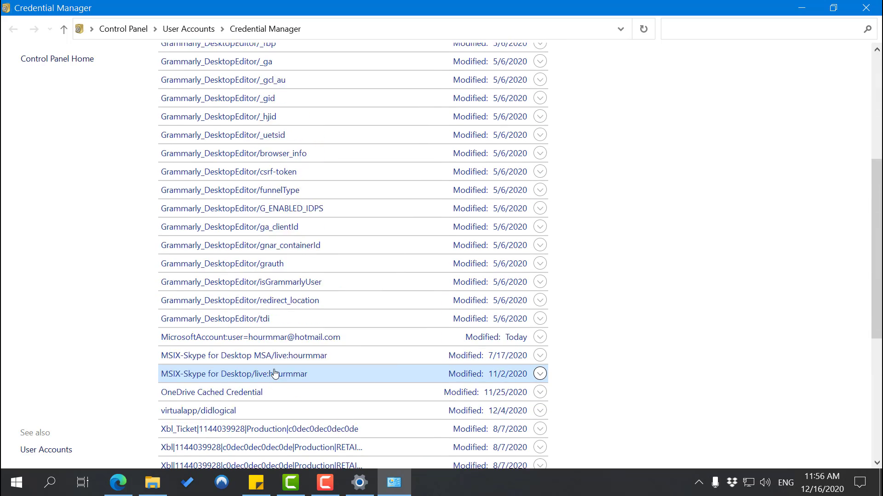
pyautogui.scroll(-7, 396, 138)
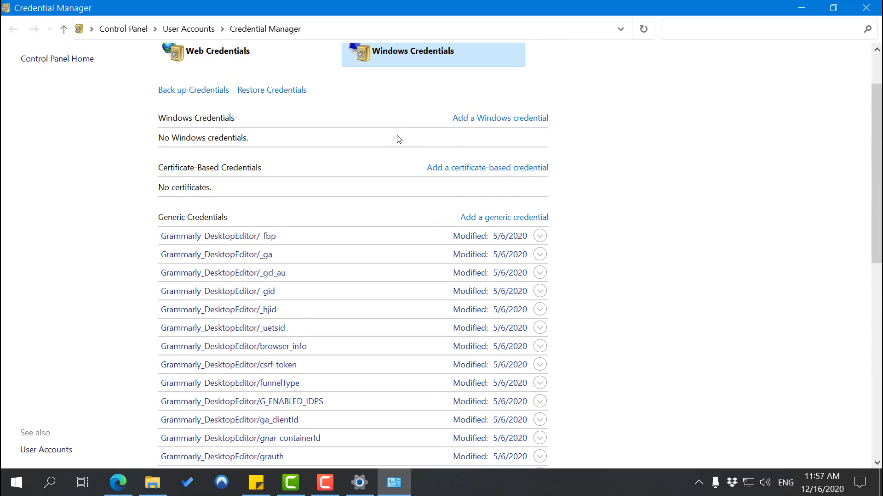
pyautogui.scroll(-5, 392, 201)
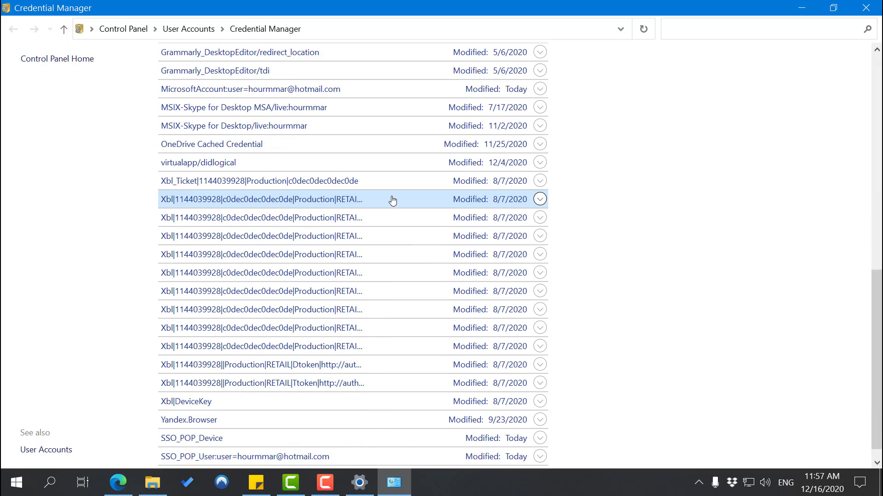
pyautogui.scroll(8, 382, 199)
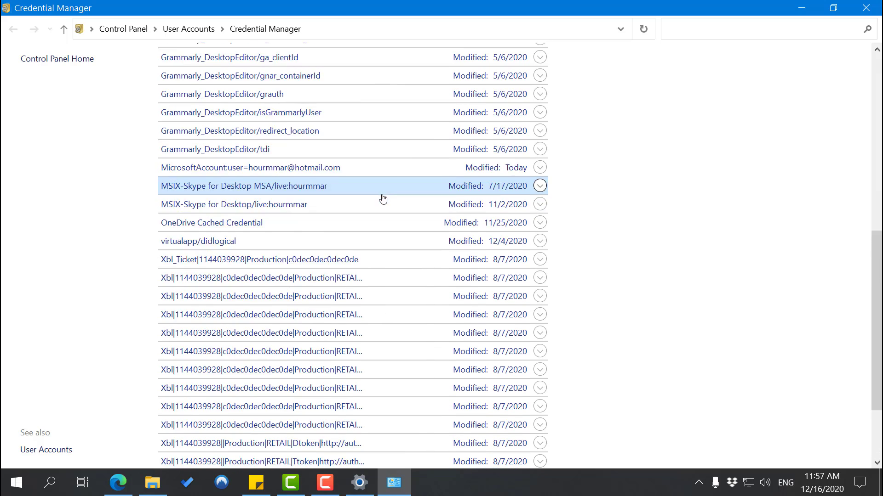
pyautogui.scroll(3, 376, 198)
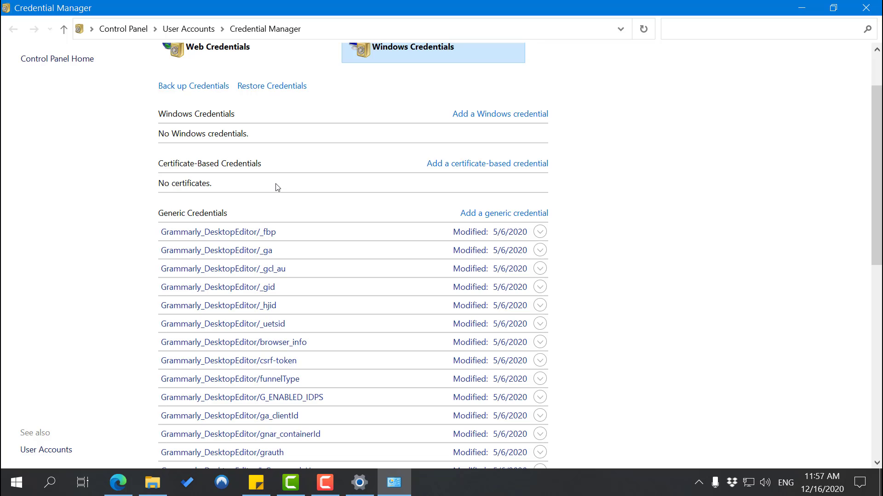
pyautogui.scroll(2, 275, 188)
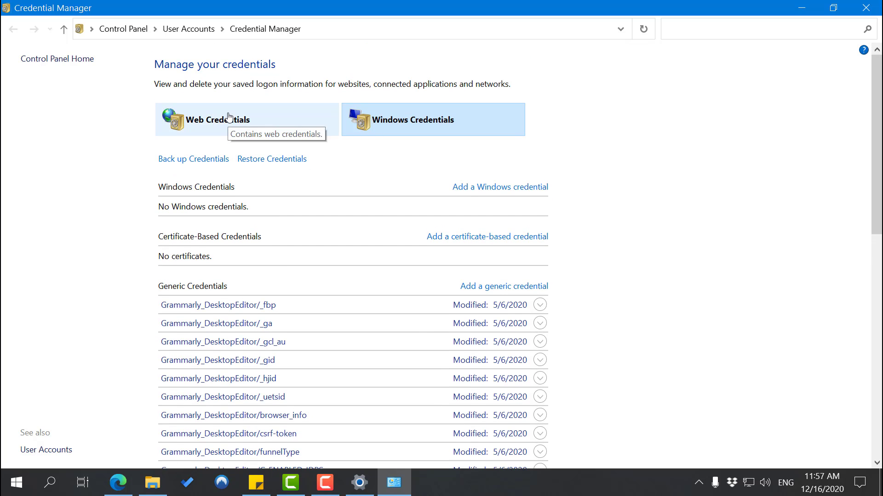
# Show the five-entry Web Credentials list, then launch Microsoft To Do from the taskbar
pyautogui.click(229, 117)
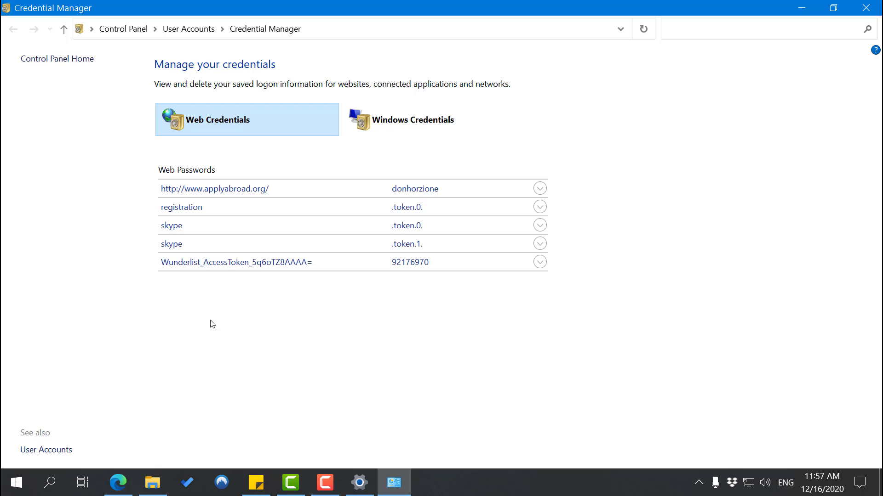
pyautogui.click(183, 492)
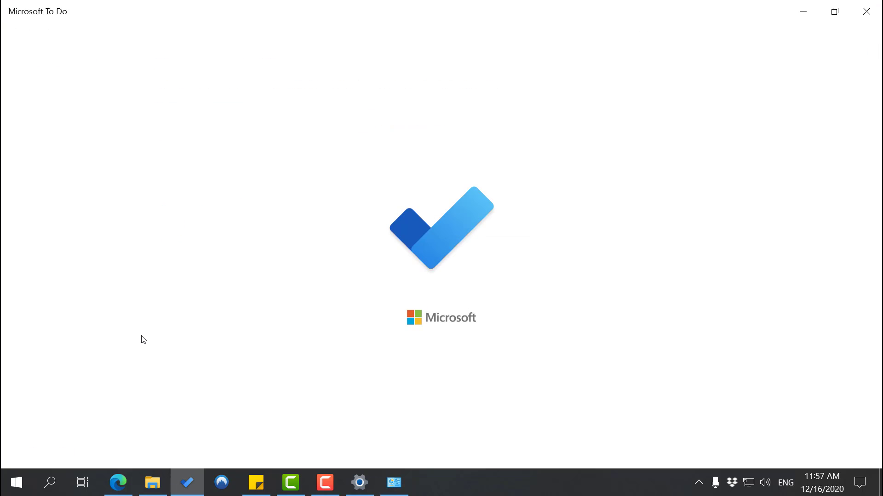
# Close Microsoft To Do to return to Credential Manager's Web Passwords list
pyautogui.click(872, 15)
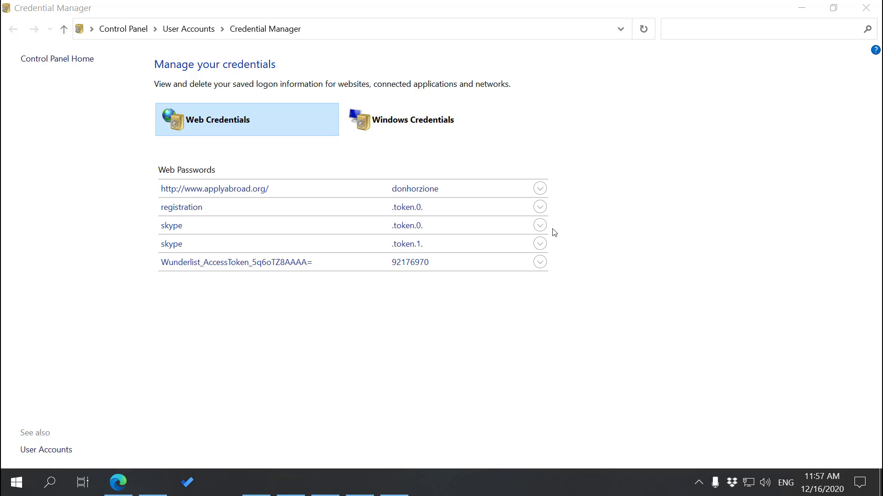
# Expand the skype .token.1. entry and request to show its stored password
pyautogui.click(540, 244)
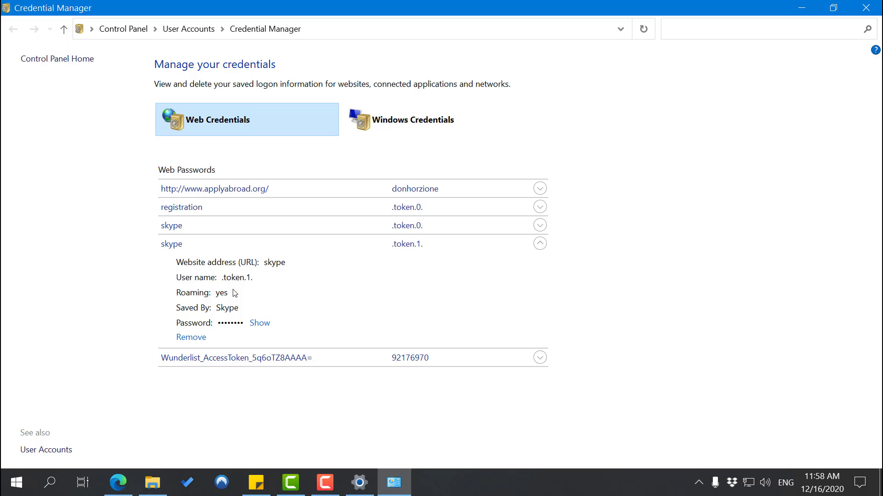
pyautogui.click(260, 325)
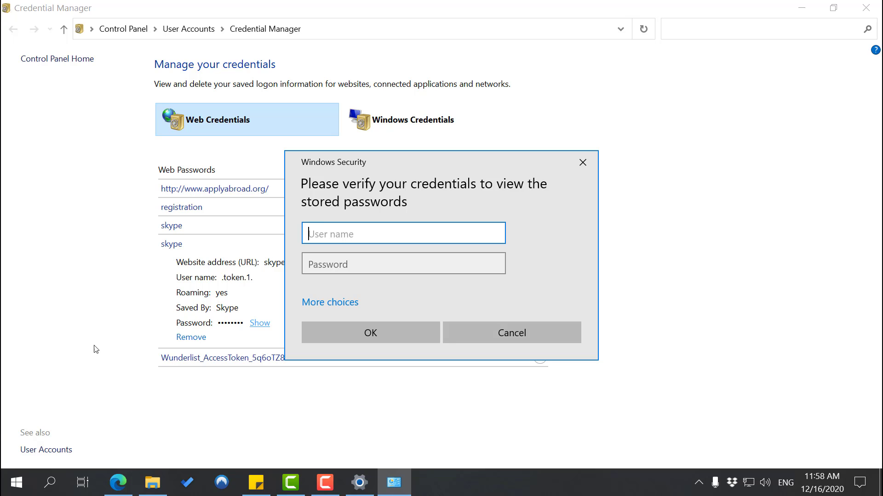
# Open the Accounts Your info page through the Start menu's user avatar options
pyautogui.click(17, 483)
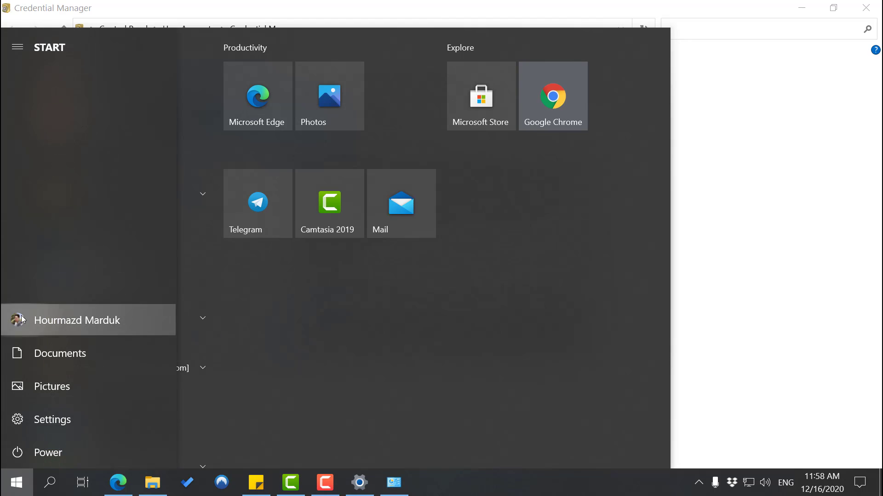
pyautogui.click(21, 317)
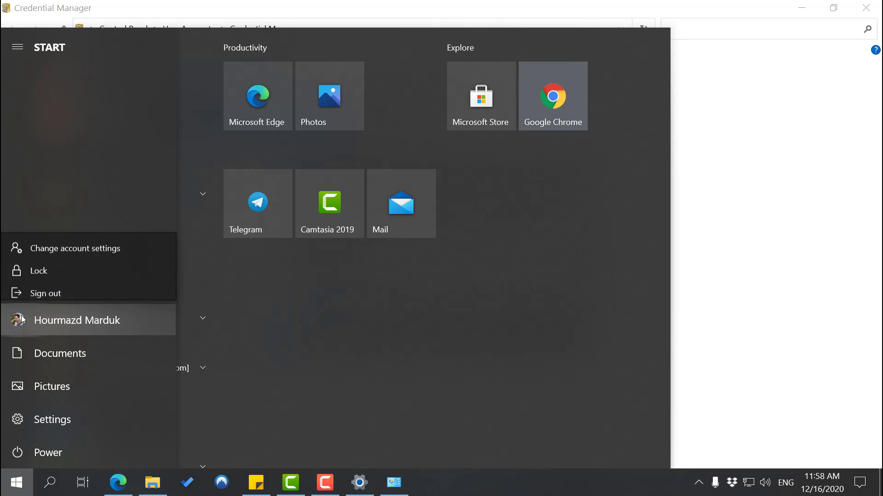
pyautogui.click(73, 240)
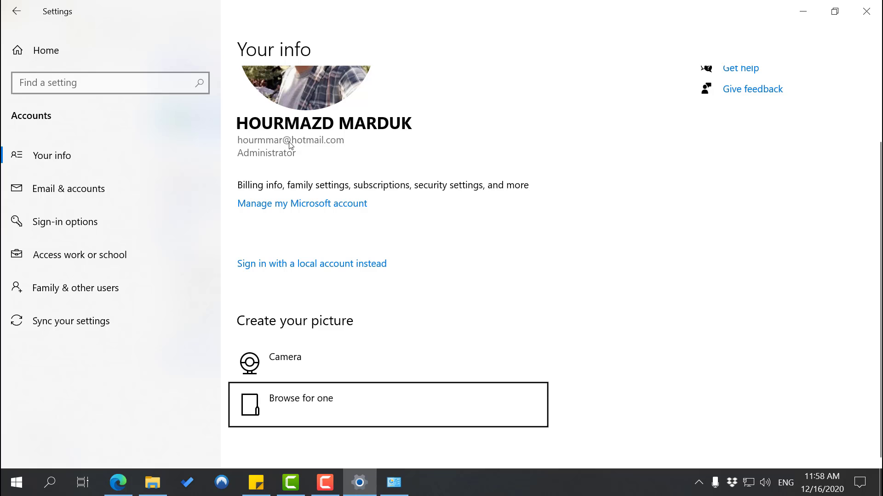
# Verify with the account e-mail and password to reveal the skype .token.1. password
pyautogui.click(400, 483)
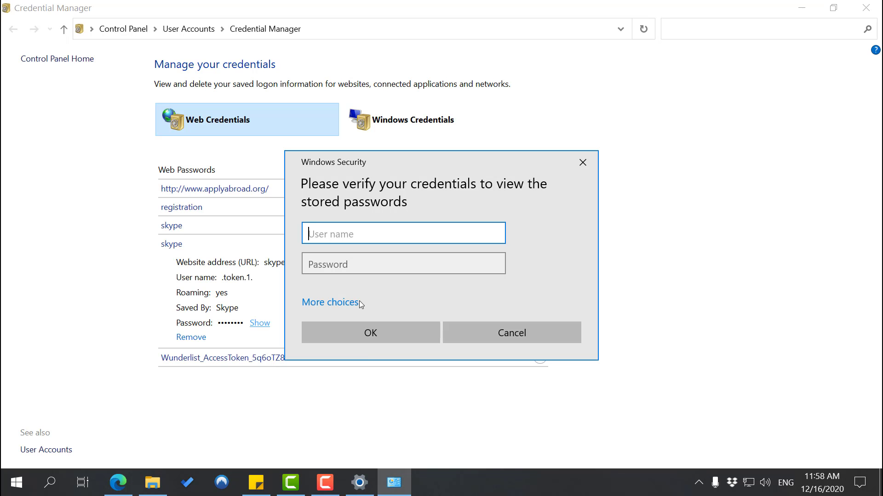
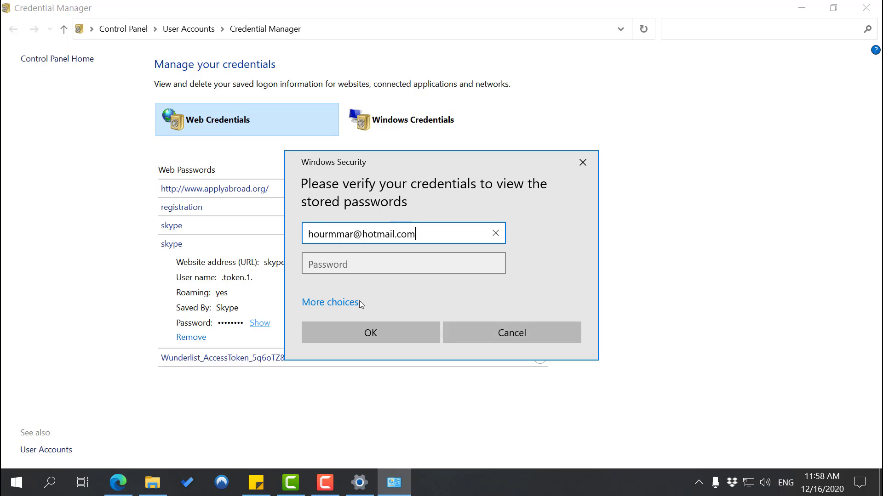
pyautogui.press('Tab')
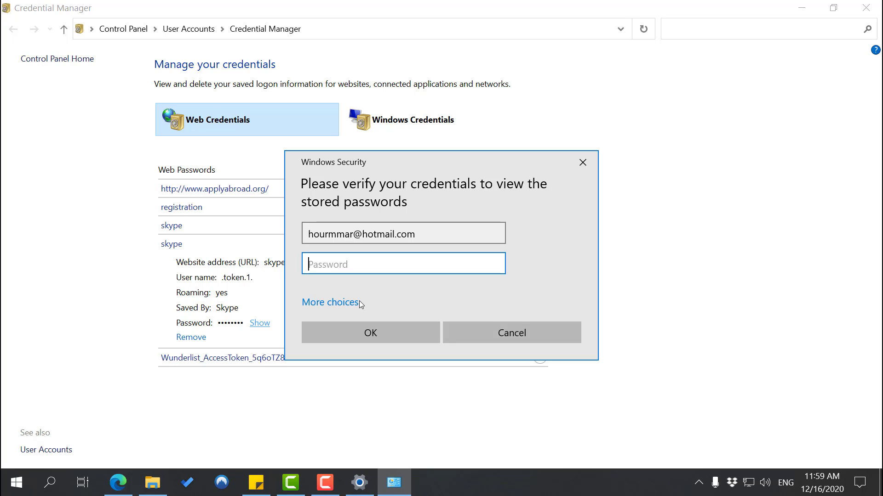
pyautogui.write('**************')
pyautogui.click(366, 333)
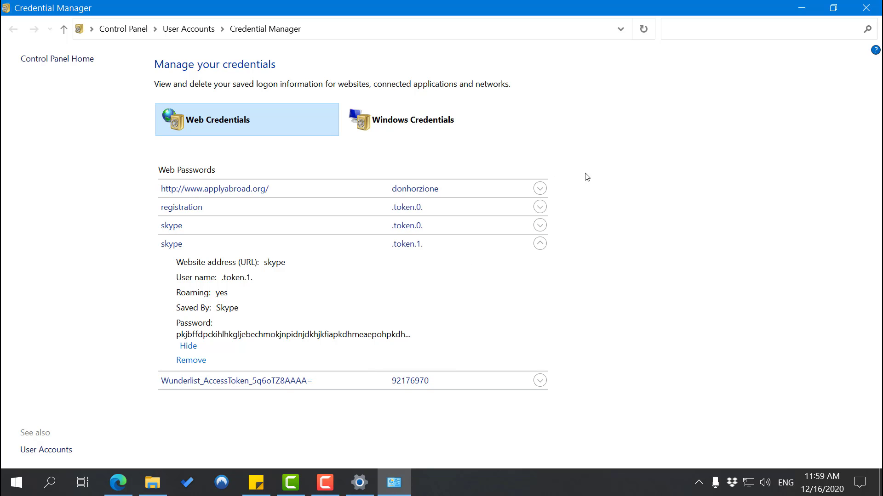
# Expand the skype .token.0. entry and reveal its stored password as well
pyautogui.click(540, 225)
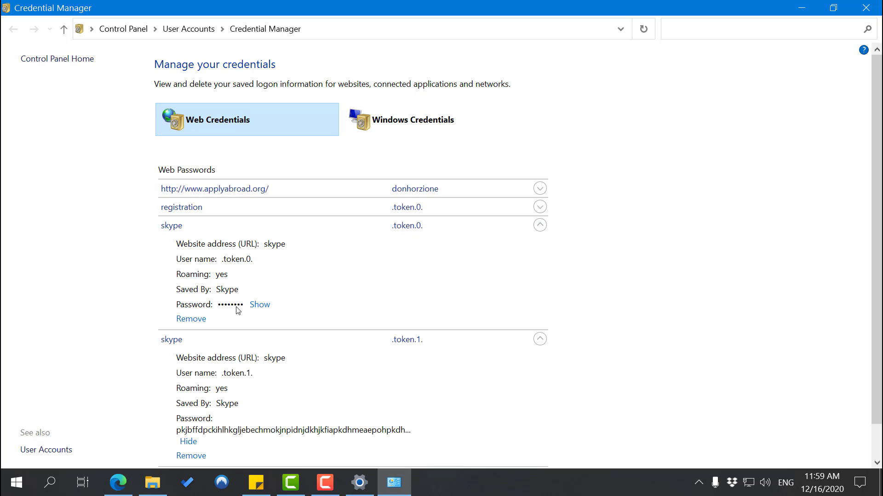
pyautogui.click(260, 305)
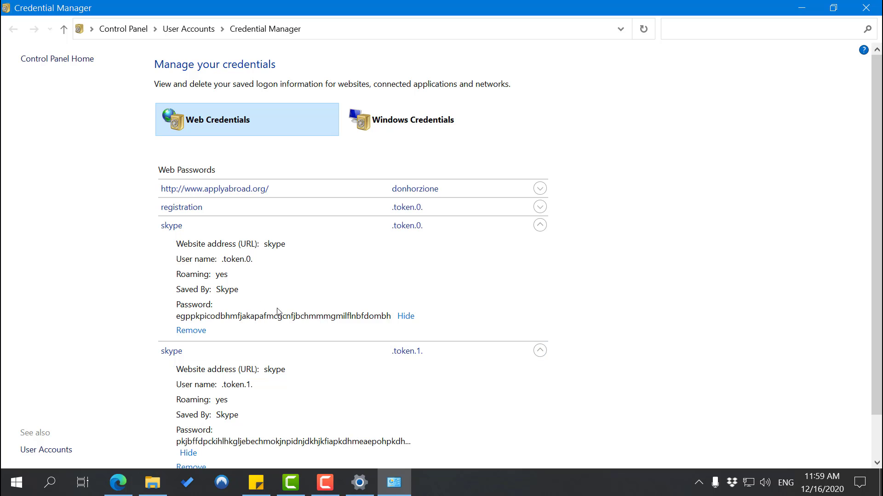
pyautogui.scroll(-2, 277, 306)
pyautogui.scroll(2, 276, 303)
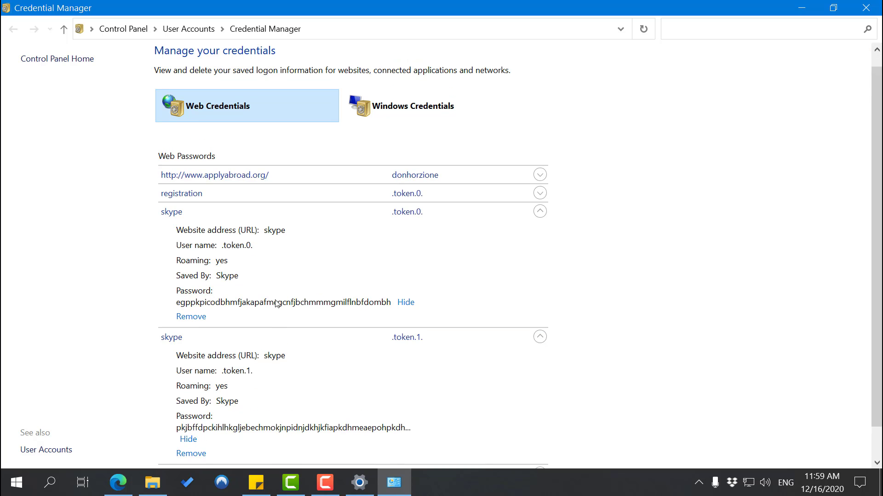
pyautogui.scroll(-1, 276, 301)
pyautogui.scroll(1, 275, 301)
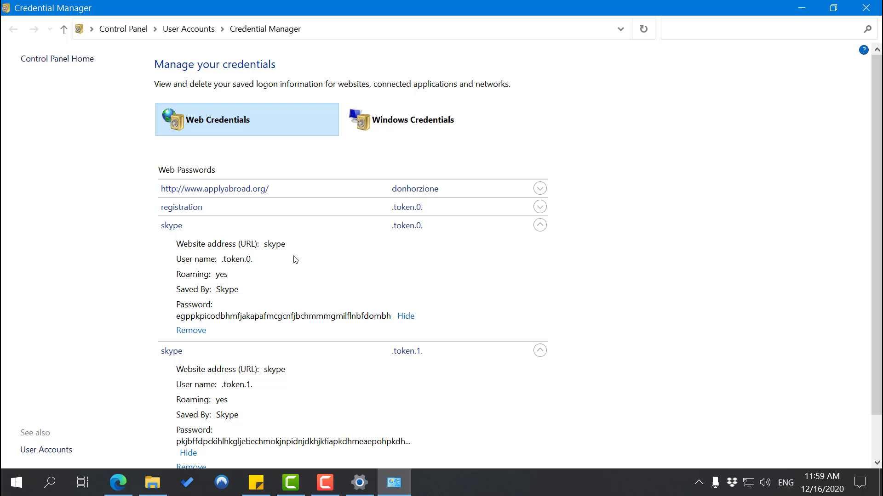